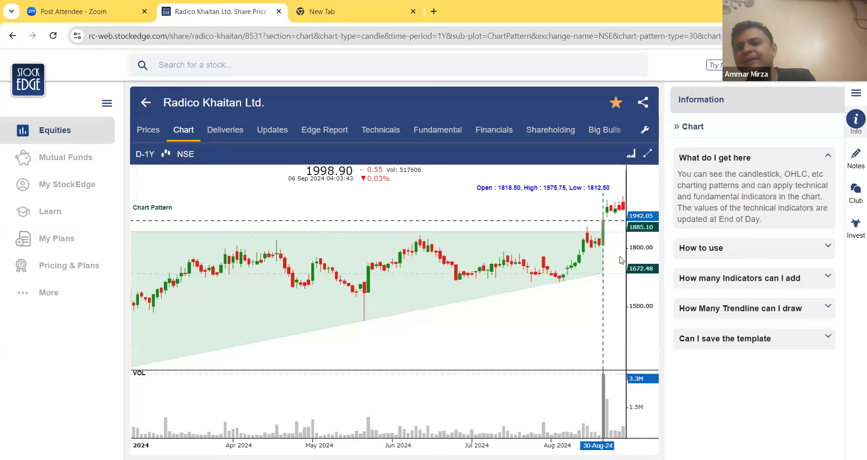
# - Examine the breakout above the ascending triangle on Radico Khaitan's price chart at closer and wider ranges
pyautogui.scroll(2, 610, 240)
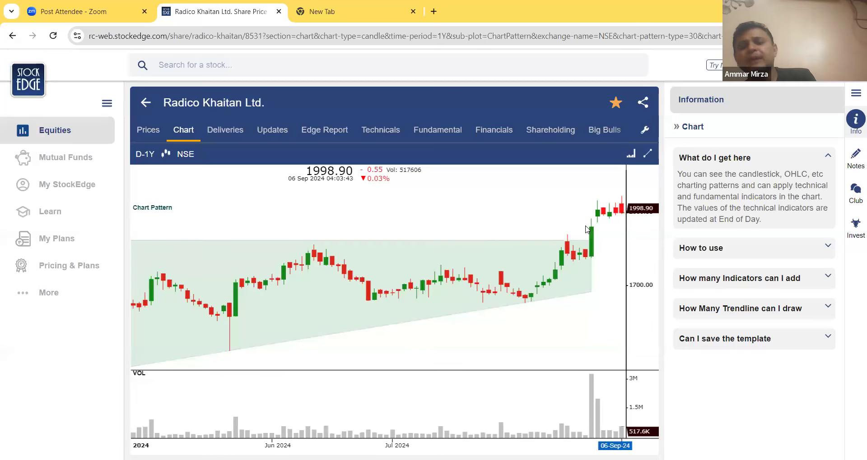
pyautogui.scroll(-1, 601, 241)
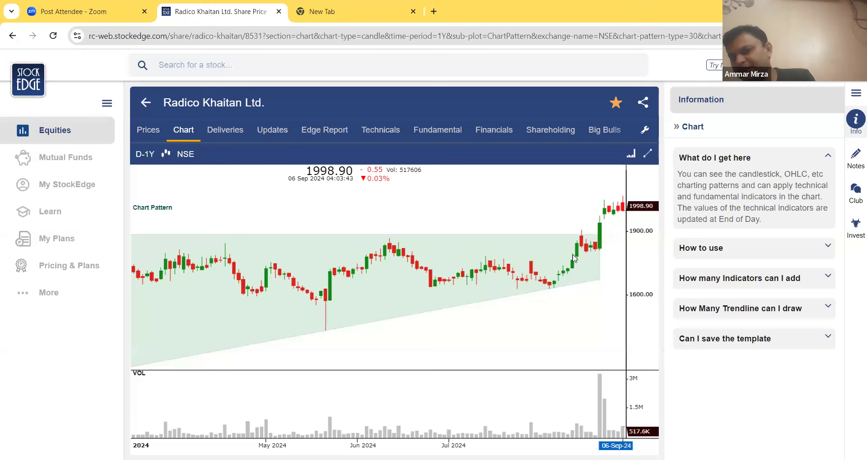
pyautogui.scroll(-1, 605, 251)
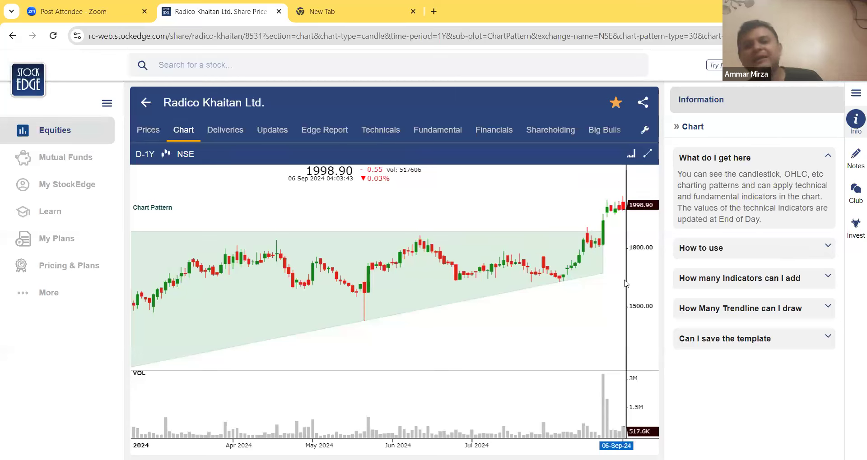
pyautogui.scroll(2, 561, 258)
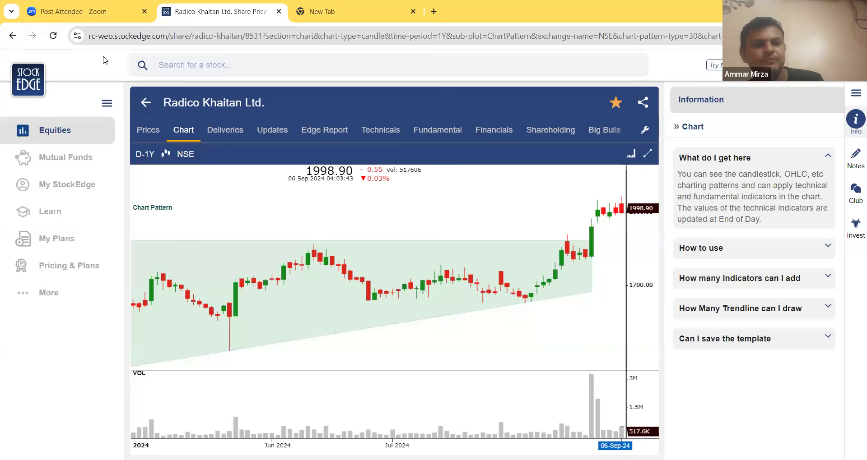
# - View JK Cement Ltd.'s chart from the Ascending Triangle stock list, and return to that list
pyautogui.click(146, 101)
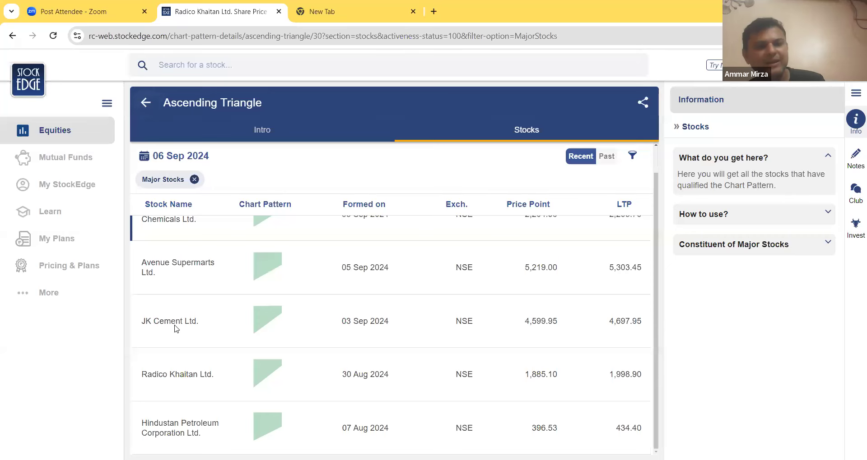
pyautogui.click(176, 329)
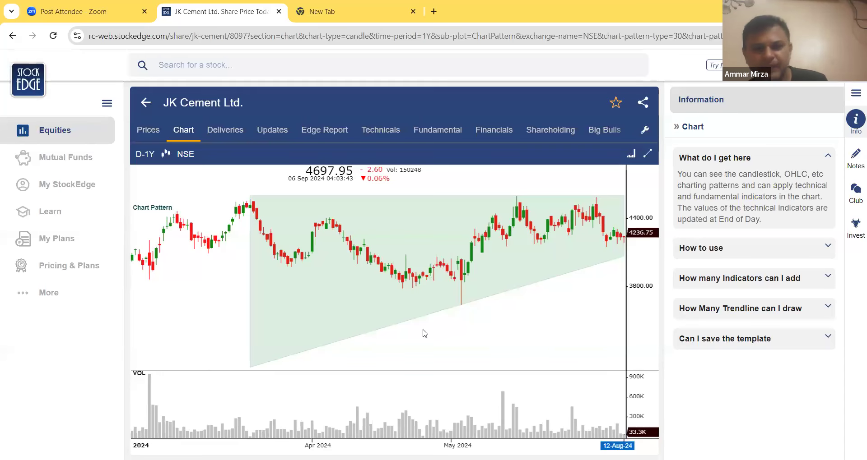
pyautogui.click(146, 102)
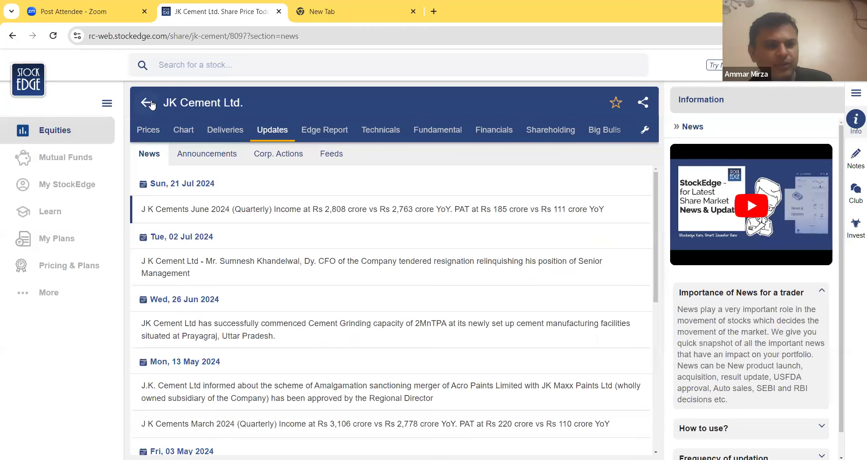
pyautogui.click(149, 103)
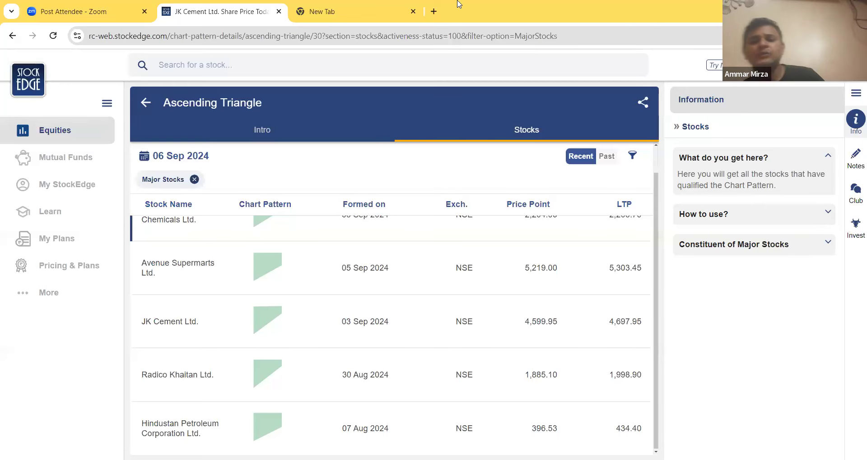
# - Open the Rounding Bottom stock list from the Rounding Top & Bottom chart patterns and show its past formations
pyautogui.click(146, 107)
pyautogui.click(146, 105)
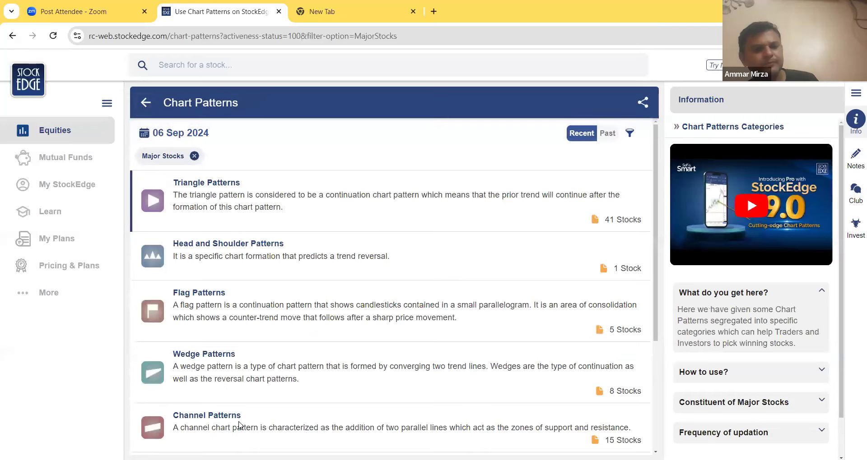
pyautogui.scroll(-1, 228, 413)
pyautogui.click(228, 413)
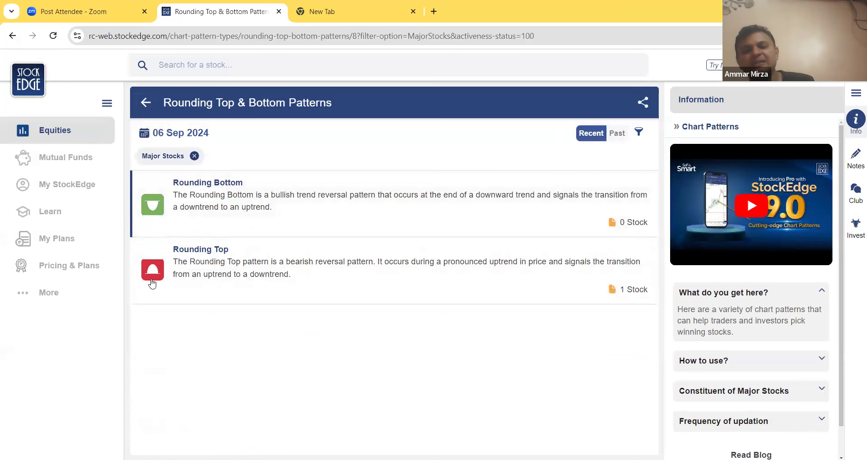
pyautogui.click(232, 194)
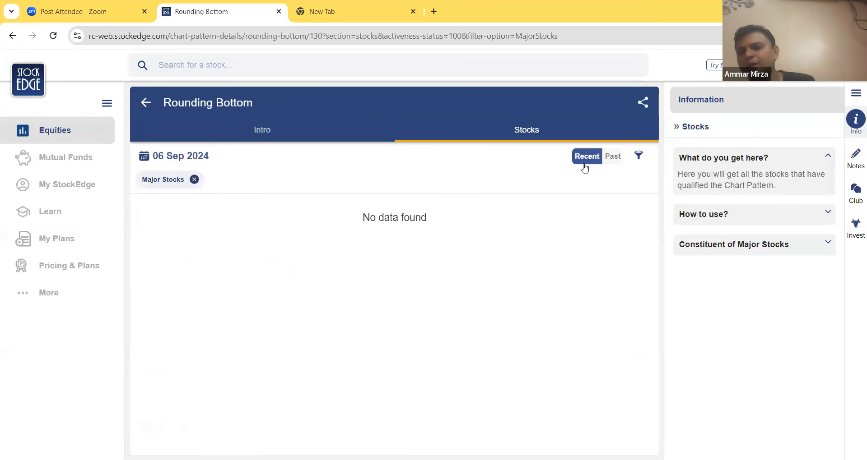
pyautogui.click(612, 157)
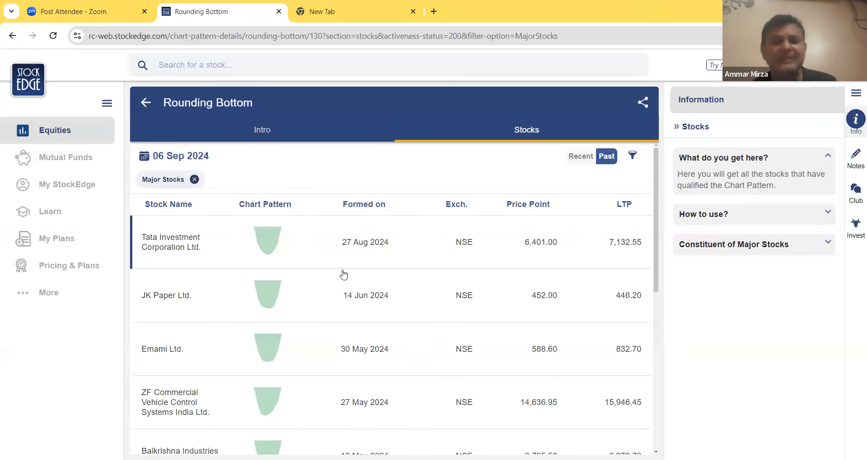
# - Open Tata Investment Corporation's chart and inspect the 27 Aug 2024 breakout candle beside the rounding bottom
pyautogui.click(176, 247)
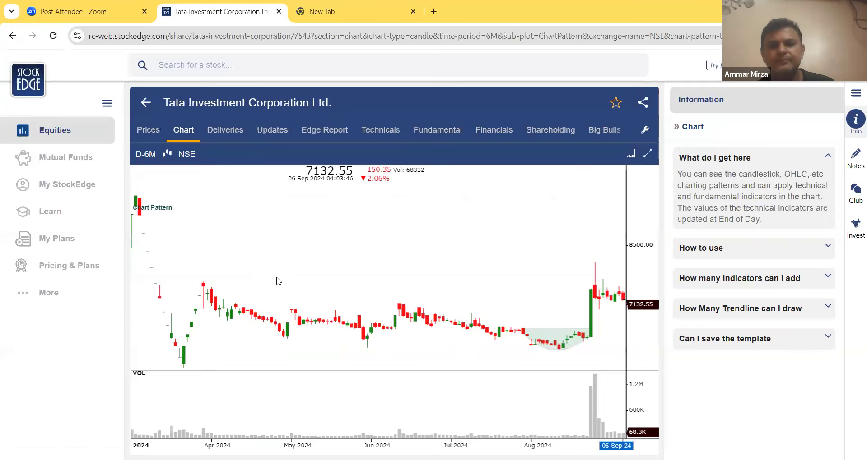
pyautogui.scroll(5, 446, 355)
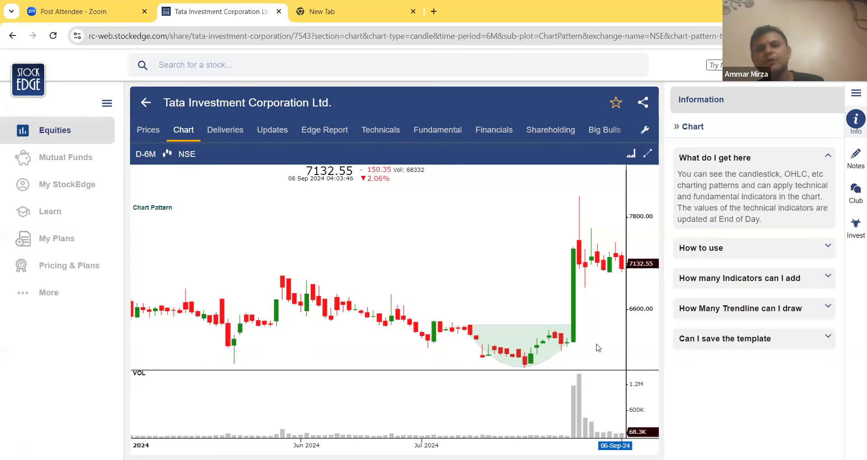
pyautogui.click(576, 290)
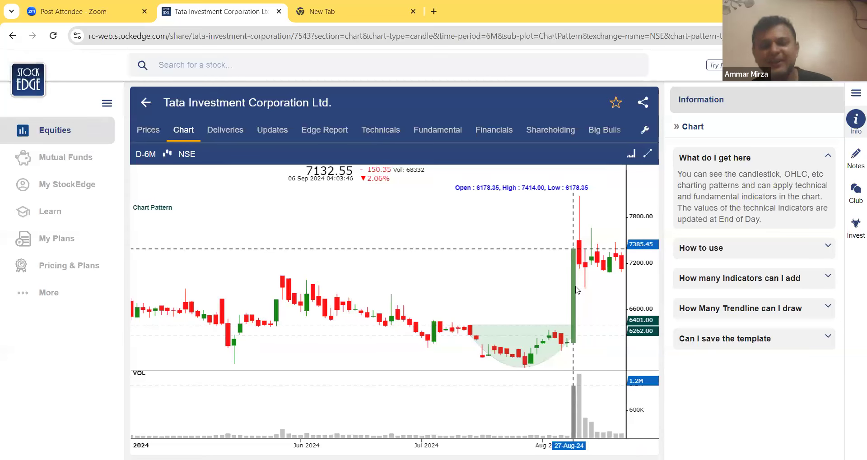
pyautogui.scroll(2, 573, 298)
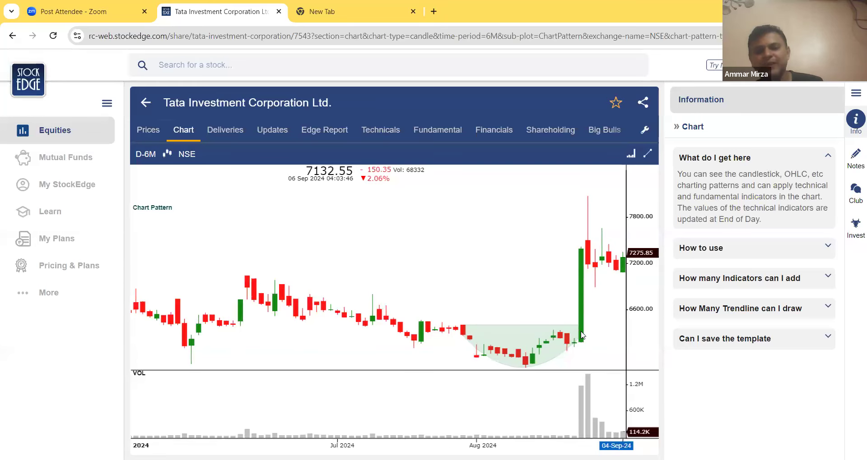
pyautogui.scroll(-2, 583, 336)
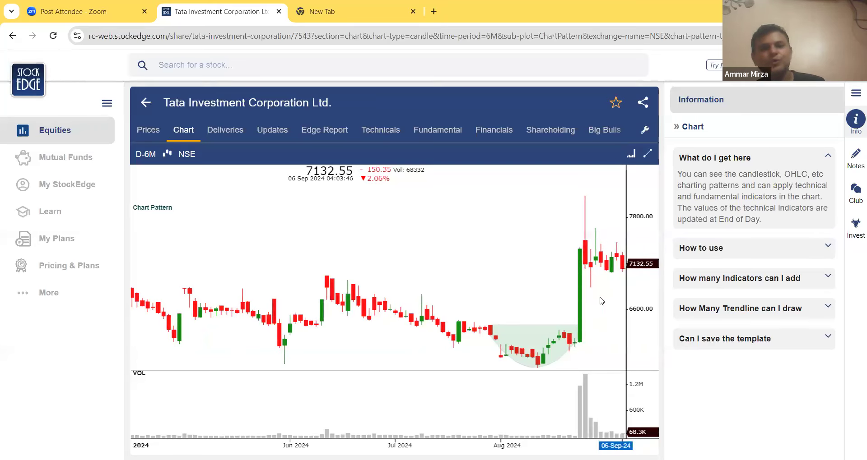
# - Open JK Paper Ltd.'s chart from the Rounding Bottom list and examine the full pattern with the price move following it
pyautogui.click(144, 105)
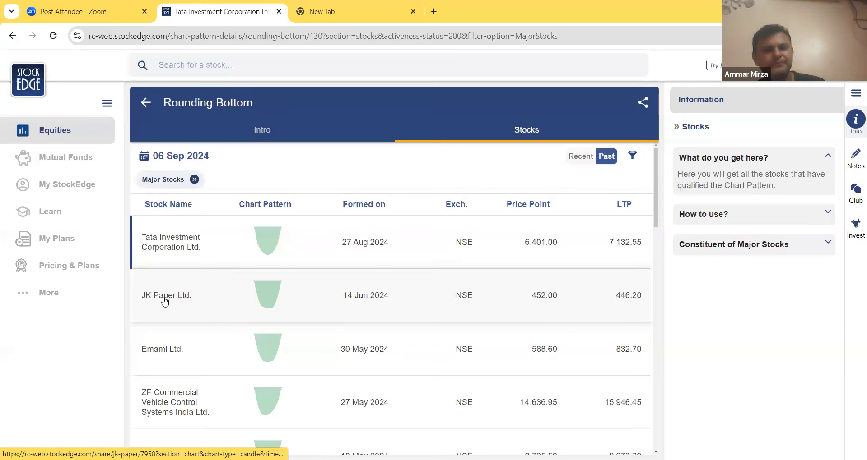
pyautogui.click(165, 302)
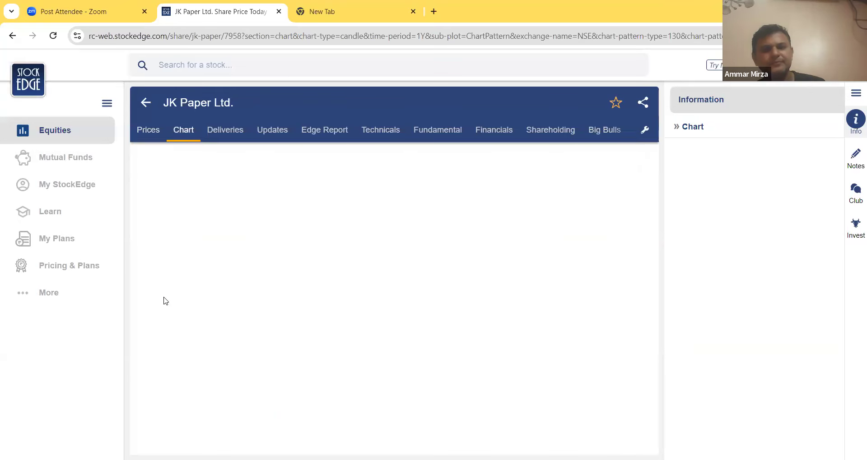
pyautogui.scroll(3, 524, 361)
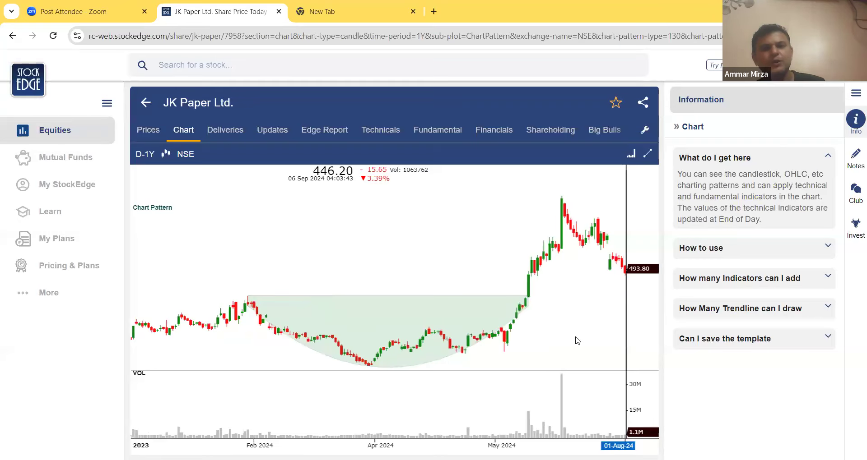
pyautogui.scroll(-1, 580, 313)
pyautogui.scroll(2, 315, 313)
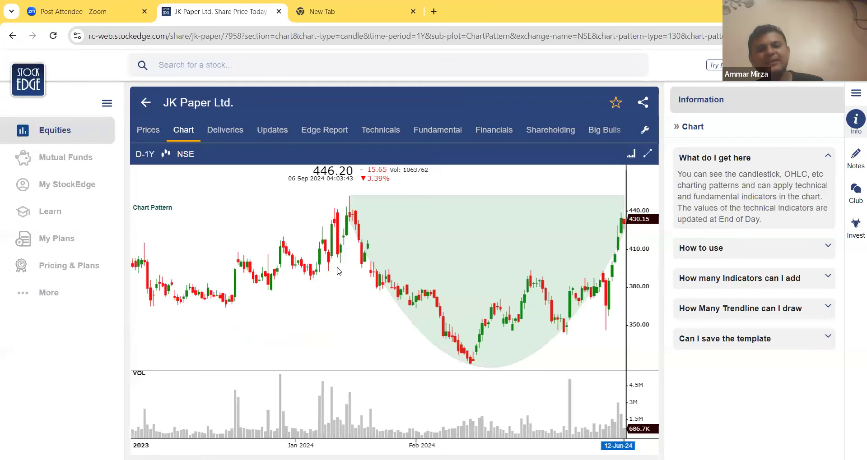
pyautogui.scroll(-3, 538, 345)
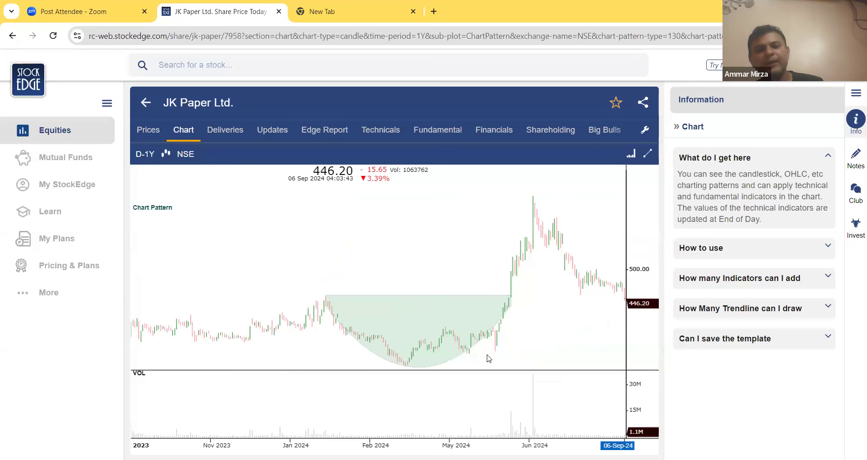
pyautogui.scroll(2, 503, 330)
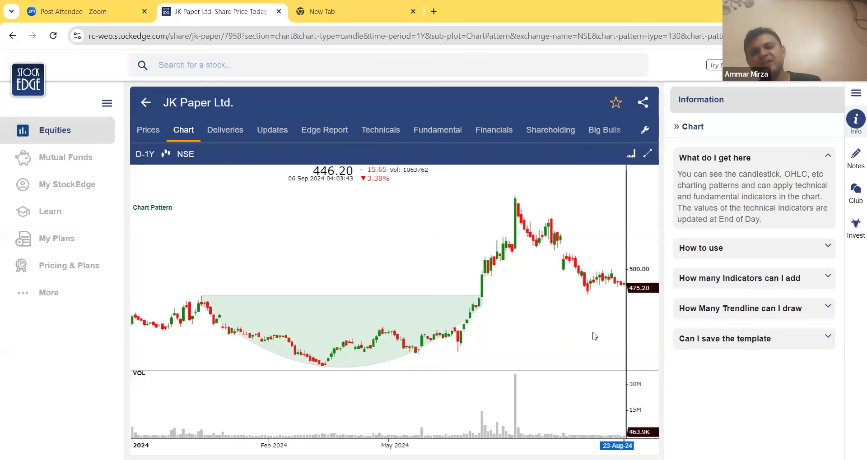
# - Inspect JK Paper's breakout candles of 13 and 14 June 2024 and compare them with the whole rounding bottom
pyautogui.scroll(3, 592, 340)
pyautogui.moveTo(540, 350); pyautogui.dragTo(478, 352)
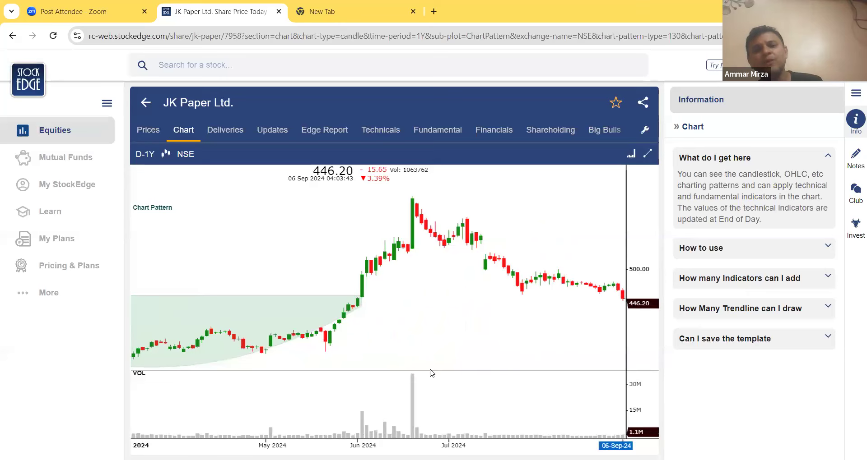
pyautogui.click(357, 297)
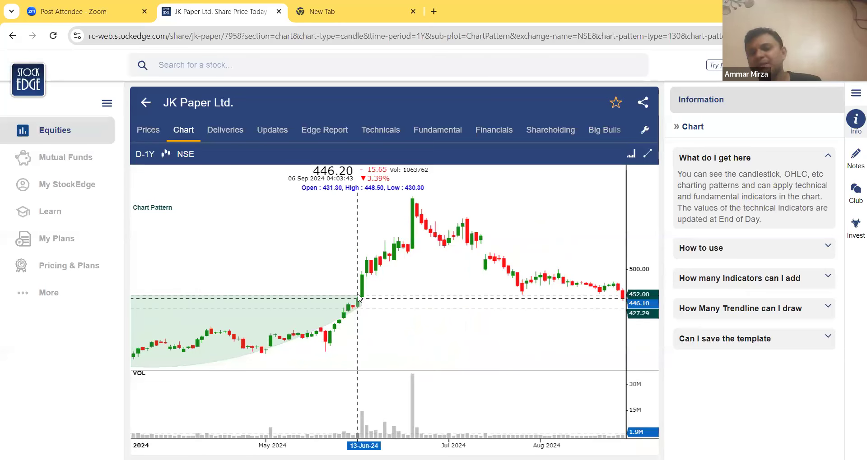
pyautogui.scroll(-2, 358, 298)
pyautogui.scroll(-1, 419, 311)
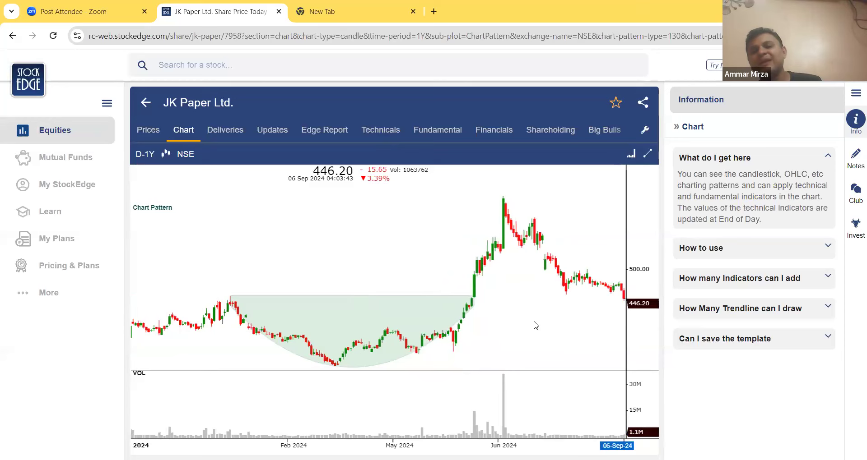
pyautogui.hscroll(-3, 536, 328)
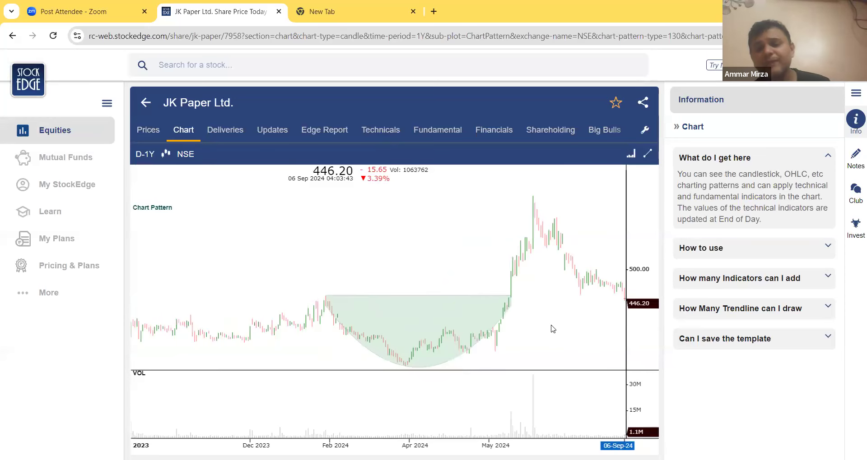
pyautogui.hscroll(2, 471, 328)
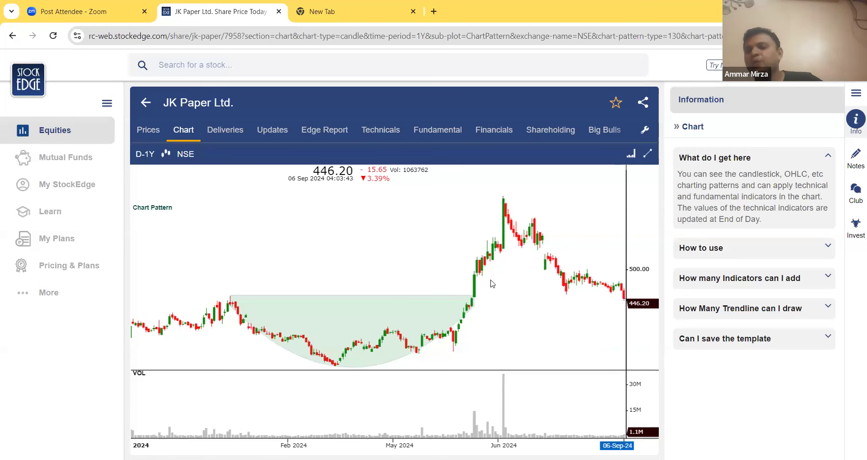
pyautogui.scroll(2, 577, 341)
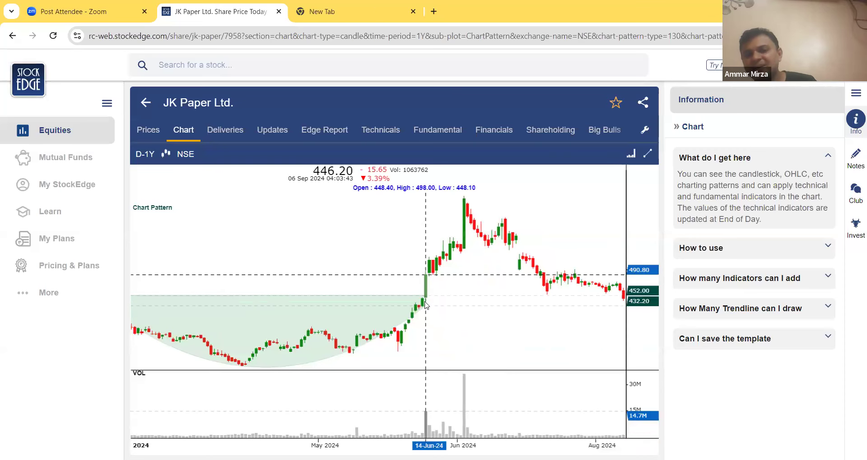
pyautogui.moveTo(425, 305); pyautogui.dragTo(434, 304)
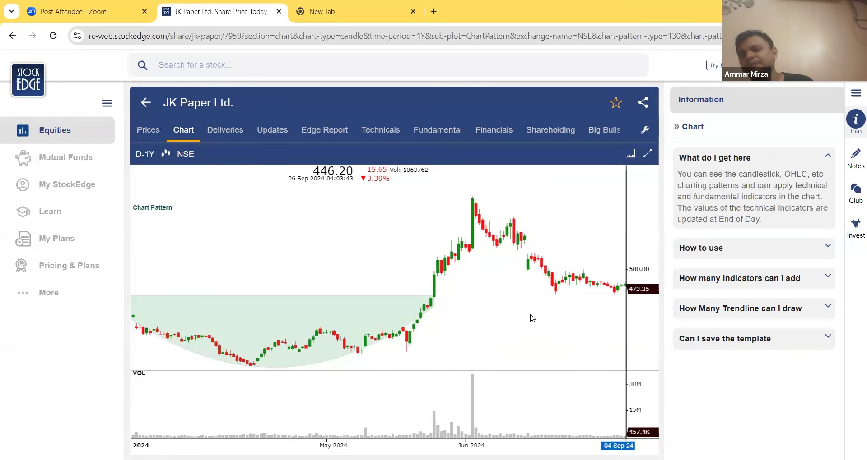
pyautogui.scroll(-3, 529, 312)
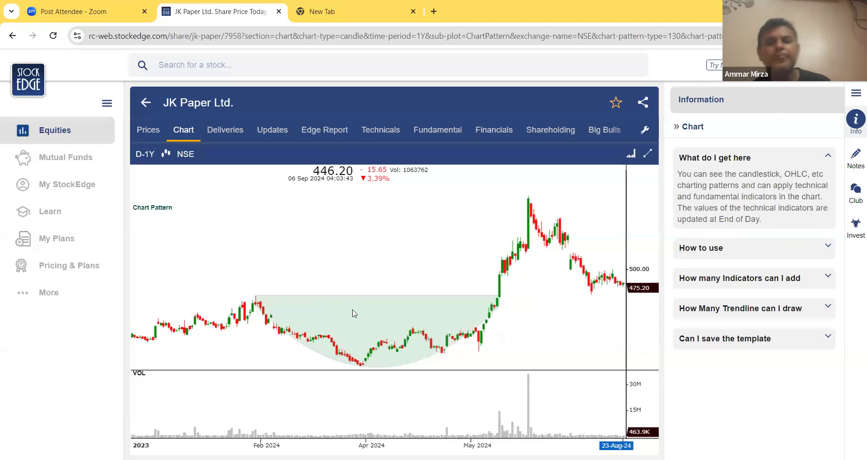
# - Return to the Rounding Bottom list and open Emami Ltd.'s chart for a closer look at its pattern and breakout
pyautogui.click(145, 101)
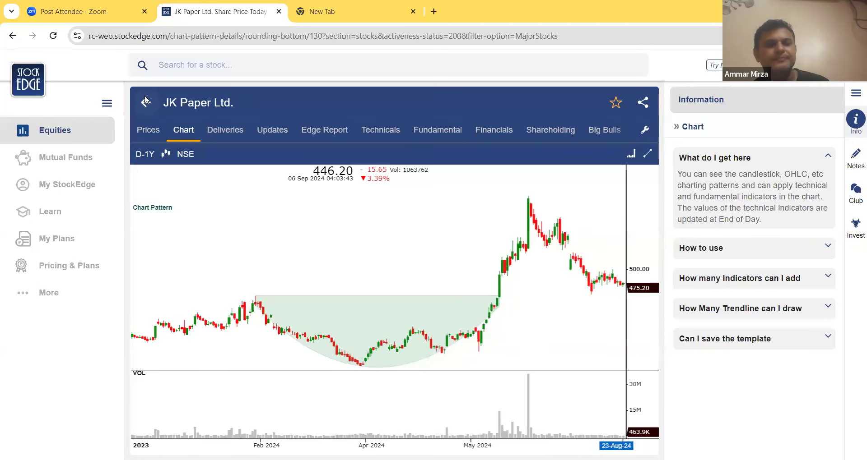
pyautogui.scroll(-1, 271, 307)
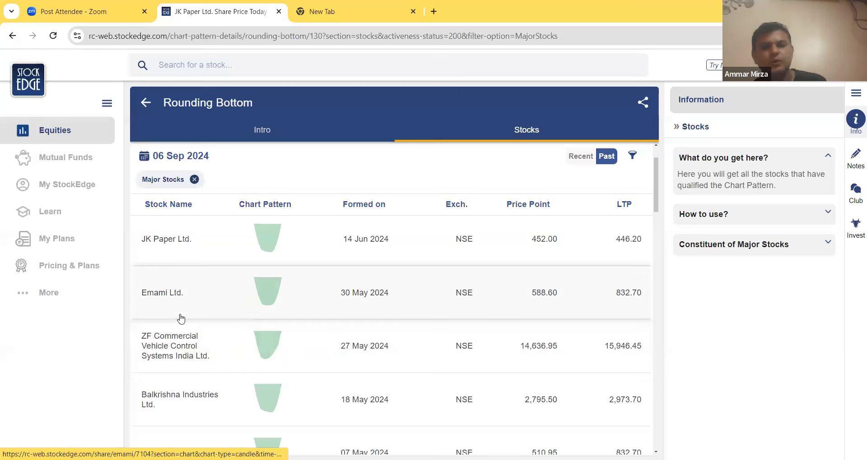
pyautogui.click(159, 296)
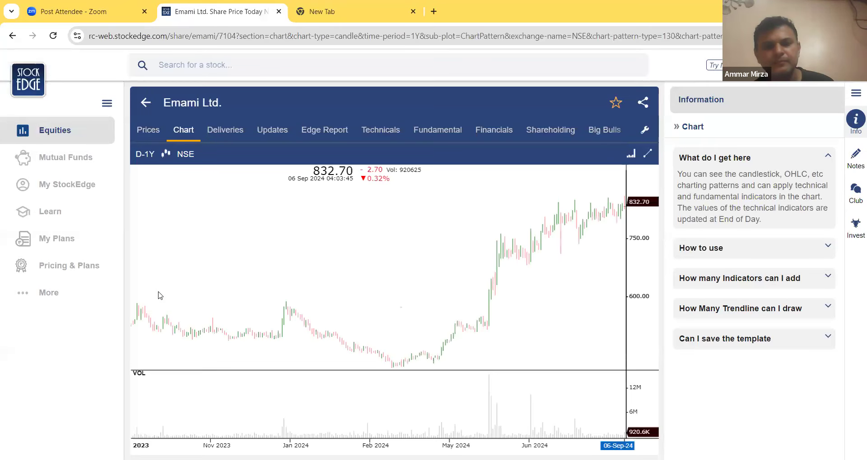
pyautogui.scroll(3, 532, 348)
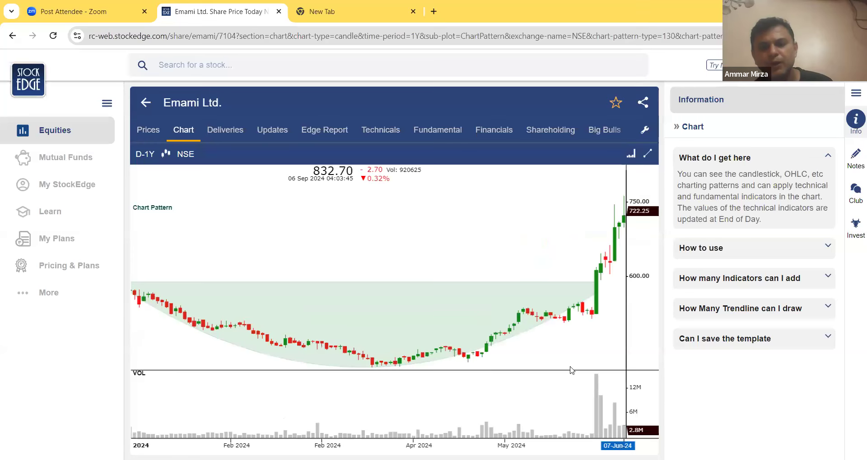
# - Examine Emami's breakout candle and the price rise following it, and compare them with the whole rounding bottom
pyautogui.scroll(3, 416, 275)
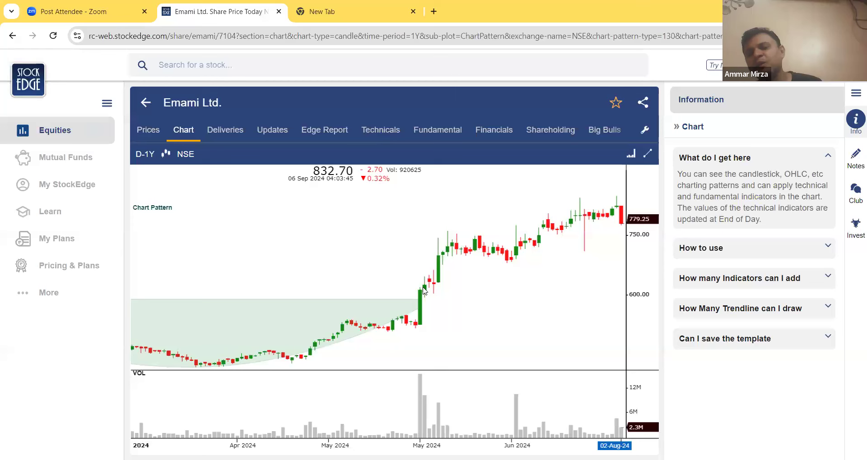
pyautogui.moveTo(423, 291); pyautogui.dragTo(490, 333)
pyautogui.scroll(3, 490, 333)
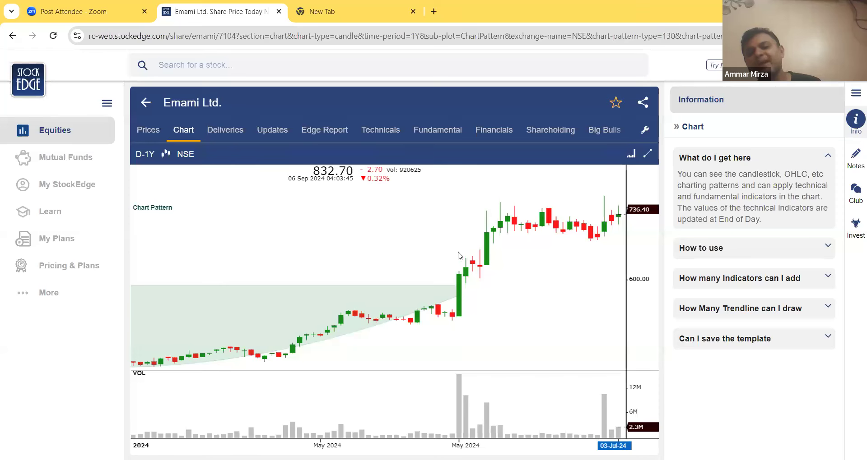
pyautogui.scroll(-5, 491, 331)
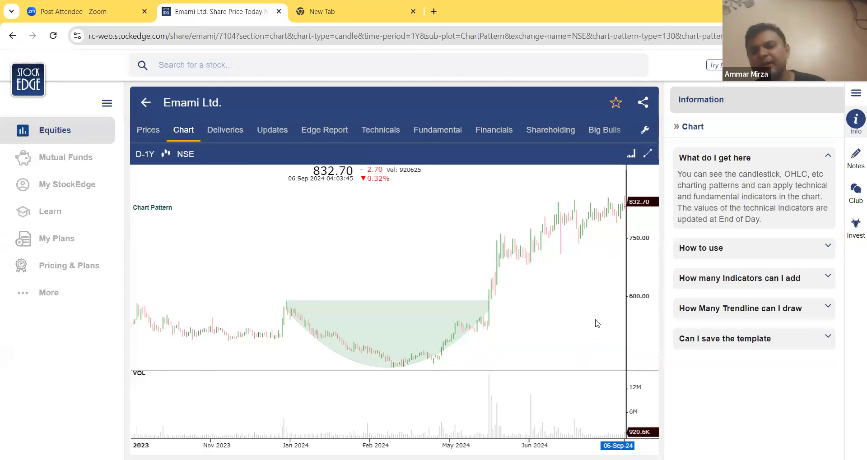
# - Return to the Rounding Bottom list and browse the past stocks listed below Emami Ltd
pyautogui.click(141, 105)
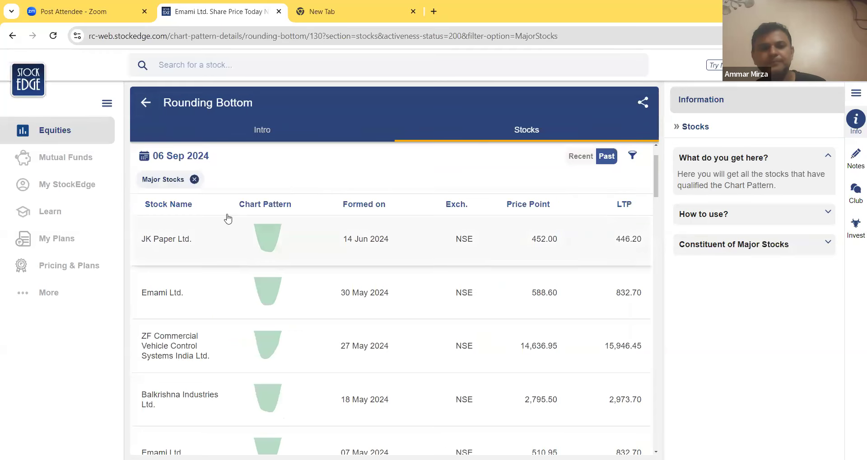
pyautogui.scroll(-1, 271, 268)
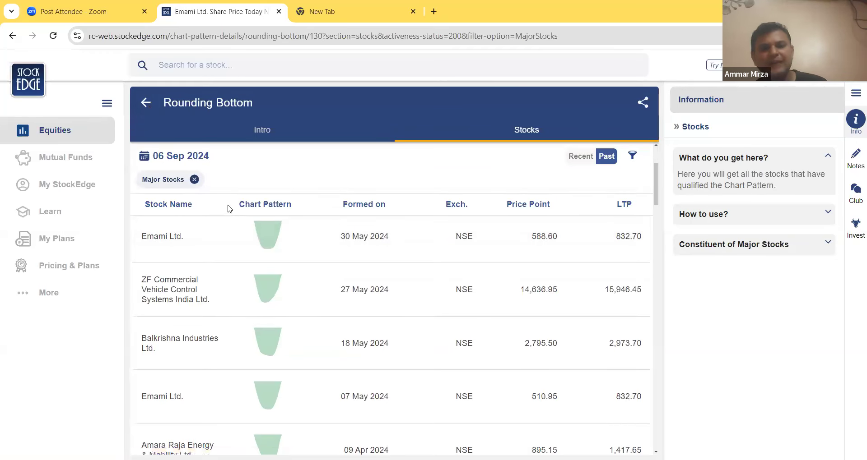
pyautogui.scroll(-1, 587, 316)
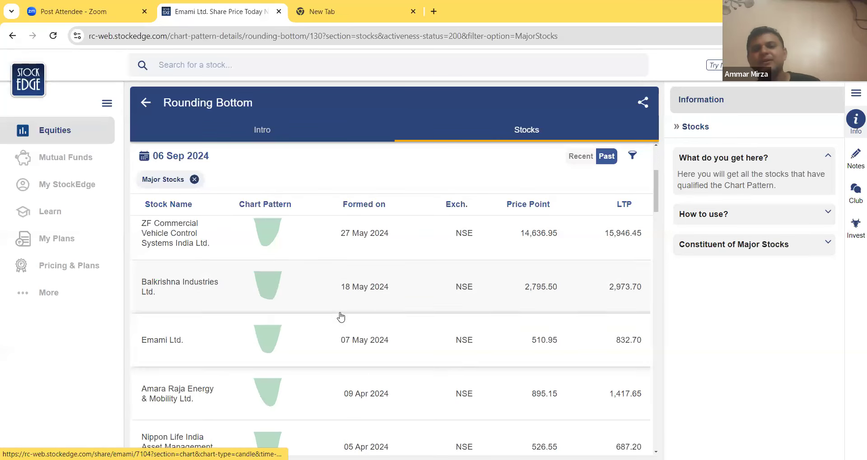
# - Go back to Rounding Top & Bottom Patterns, restrict them to recent ones and open the Rounding Top stocks
pyautogui.click(151, 103)
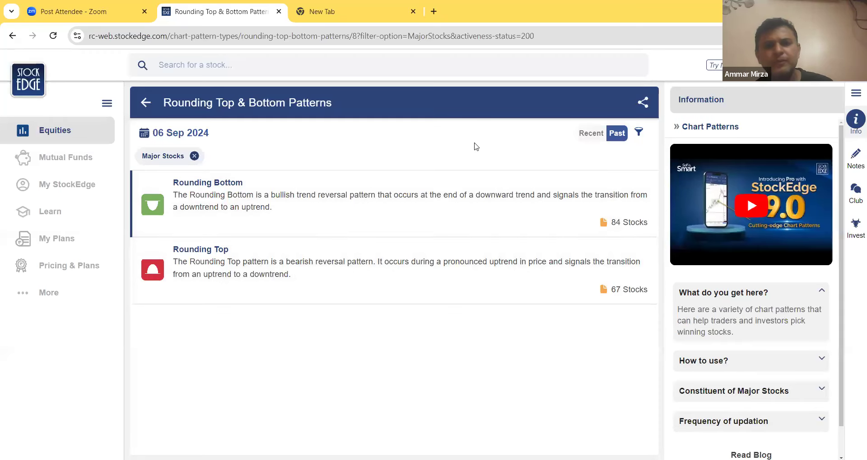
pyautogui.click(589, 131)
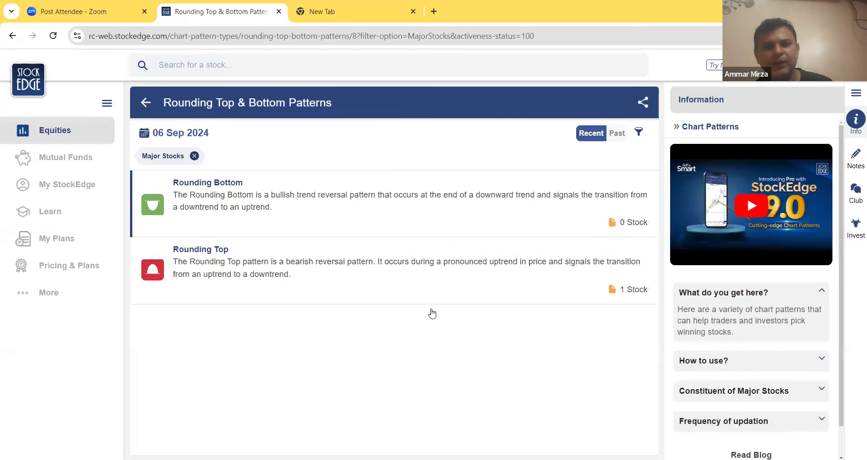
pyautogui.click(348, 267)
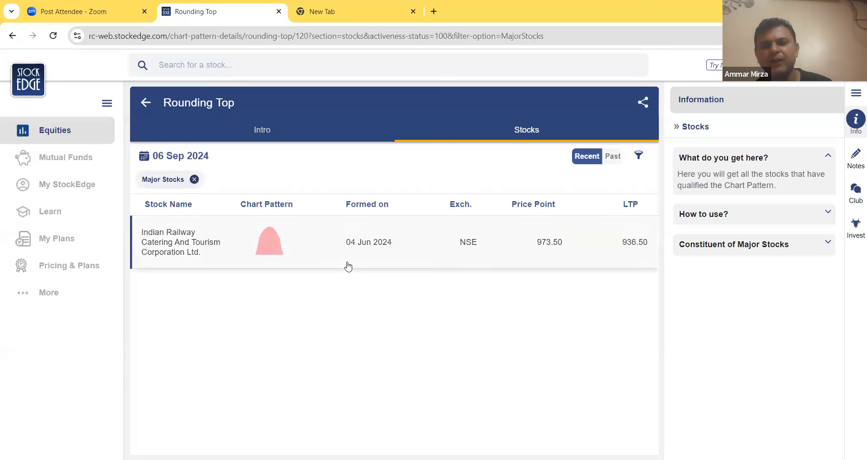
# - Open Indian Railway Catering And Tourism Corporation's chart and examine the rounding top with its breakdown candle and the following price move
pyautogui.click(197, 249)
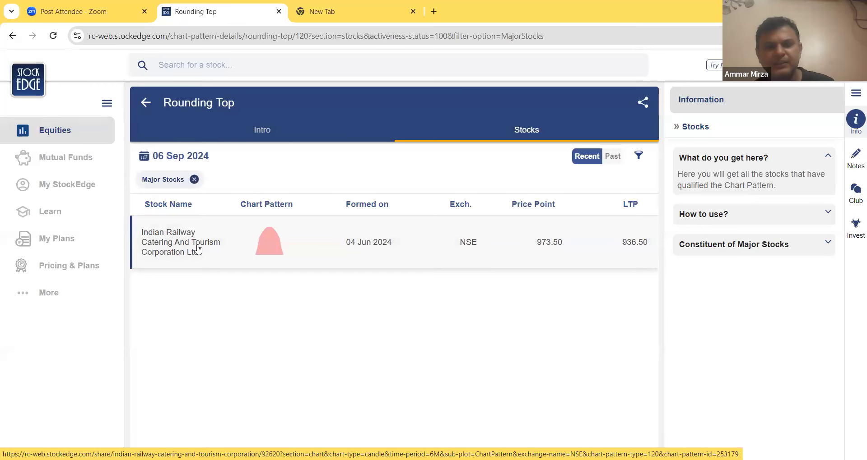
pyautogui.click(195, 253)
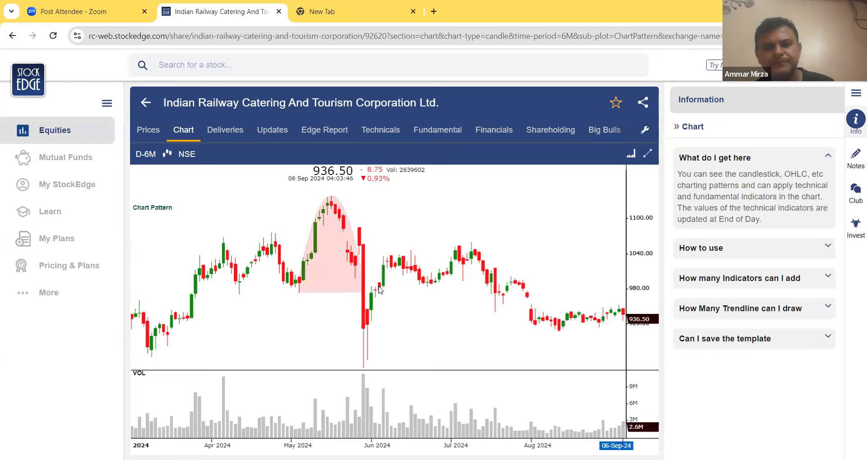
pyautogui.scroll(2, 393, 308)
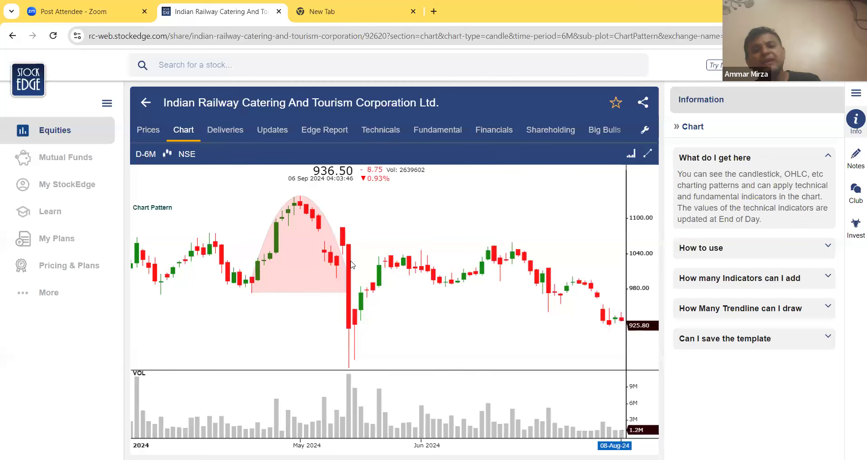
pyautogui.moveTo(348, 254)
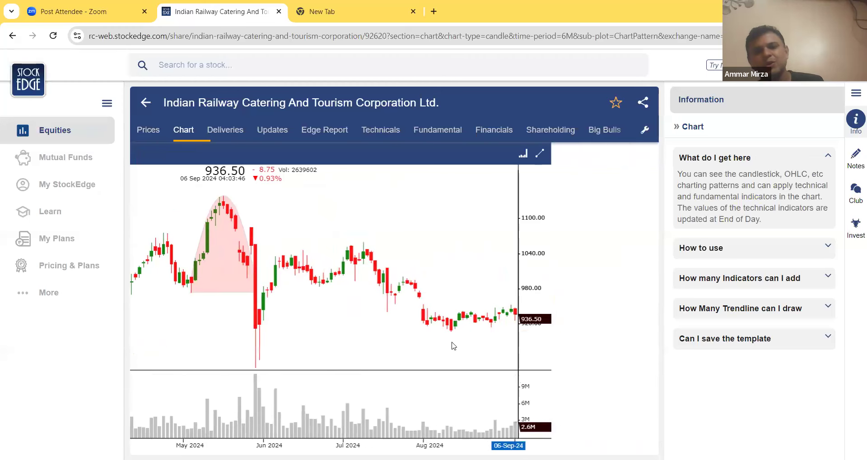
pyautogui.click(143, 105)
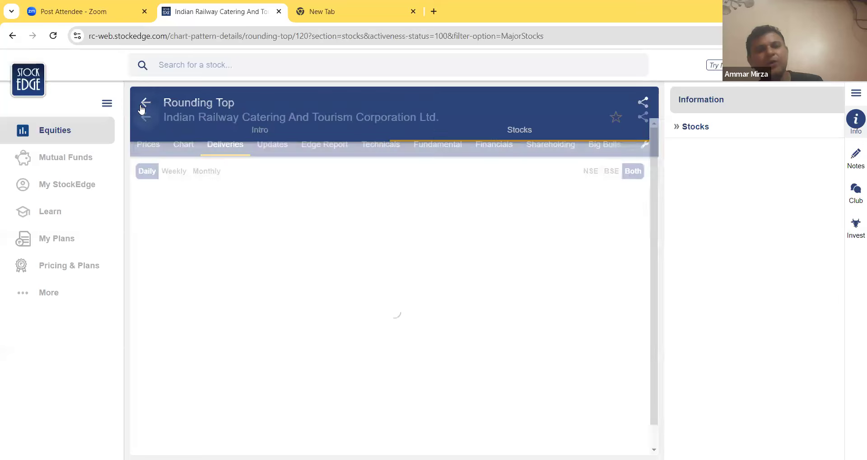
pyautogui.click(188, 239)
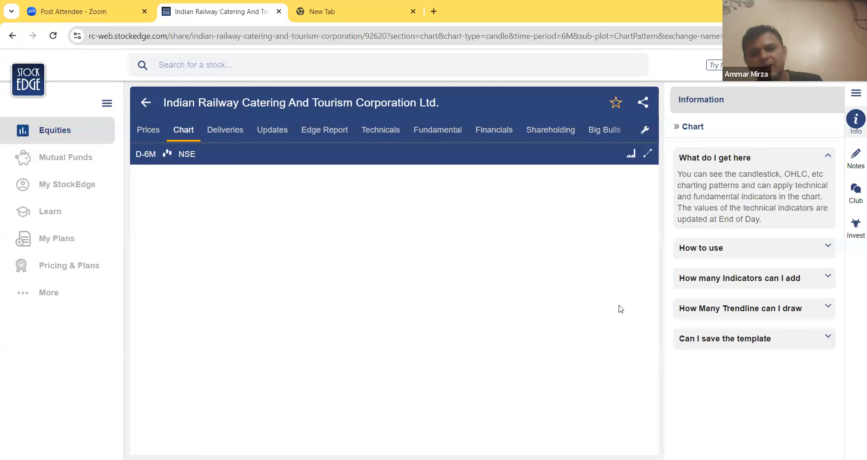
pyautogui.click(149, 107)
# - Search for the stock with "irc" and open the page of Indian Railway Catering And Tourism Corporation Ltd
pyautogui.click(261, 66)
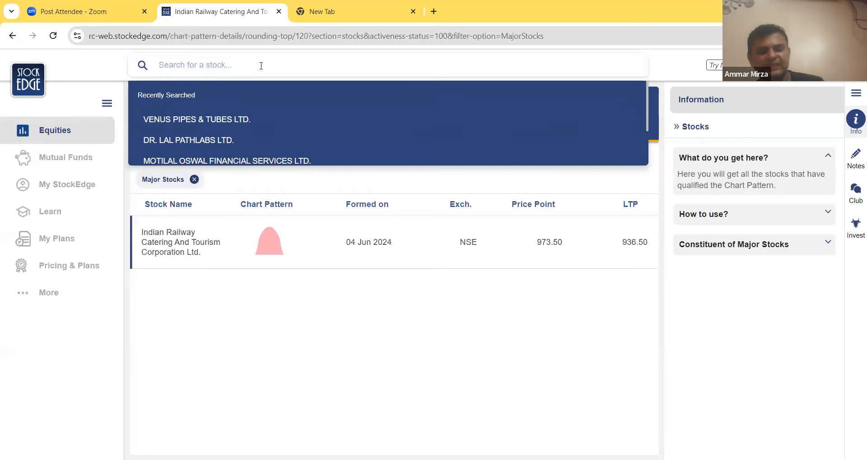
pyautogui.write('irt')
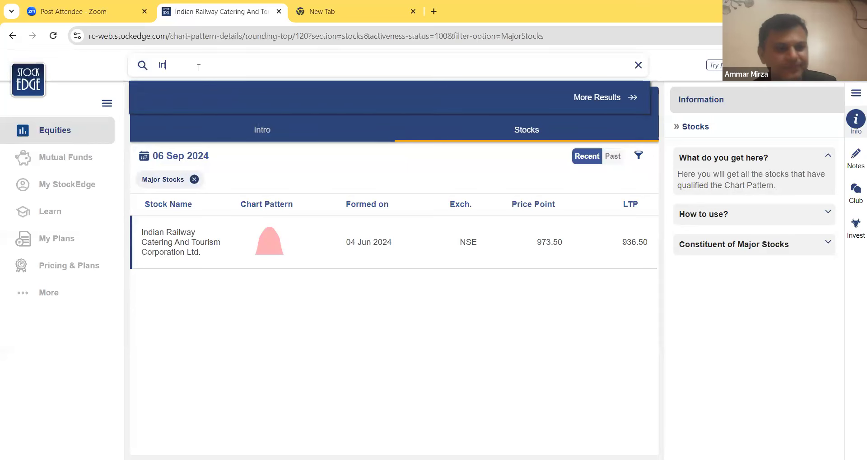
pyautogui.press('BackSpace')
pyautogui.press('BackSpace')
pyautogui.press('BackSpace')
pyautogui.write('ir')
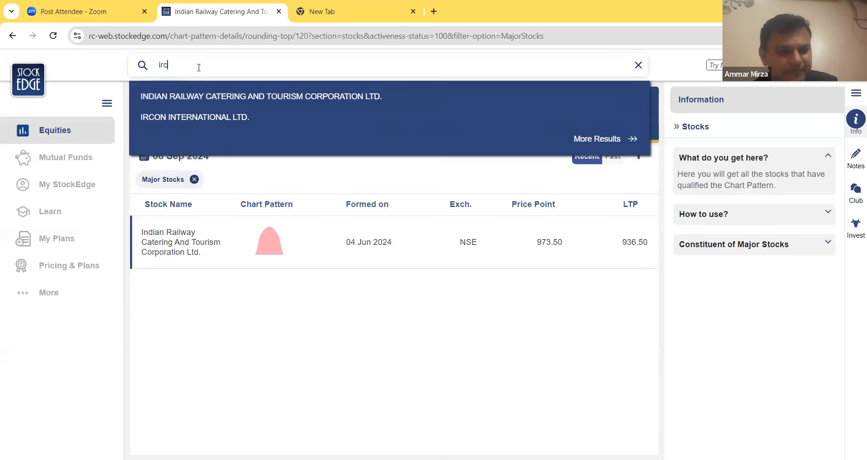
pyautogui.click(280, 94)
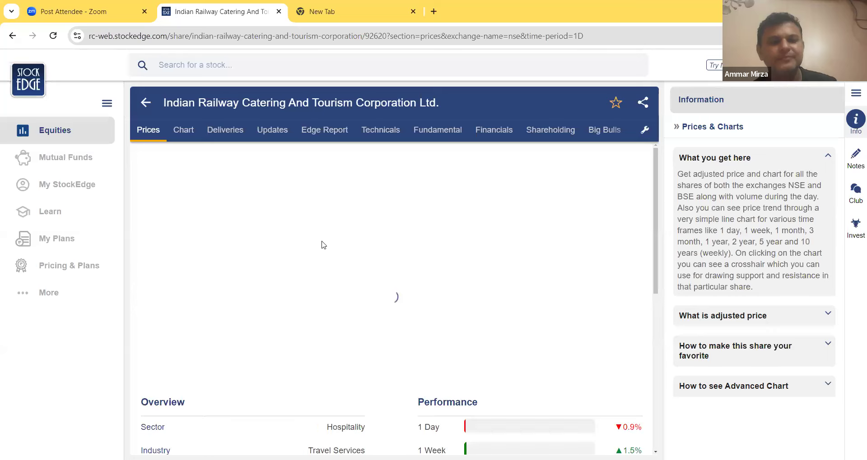
# - Show the stock's daily candlestick chart and set its time period to one year
pyautogui.scroll(-3, 368, 268)
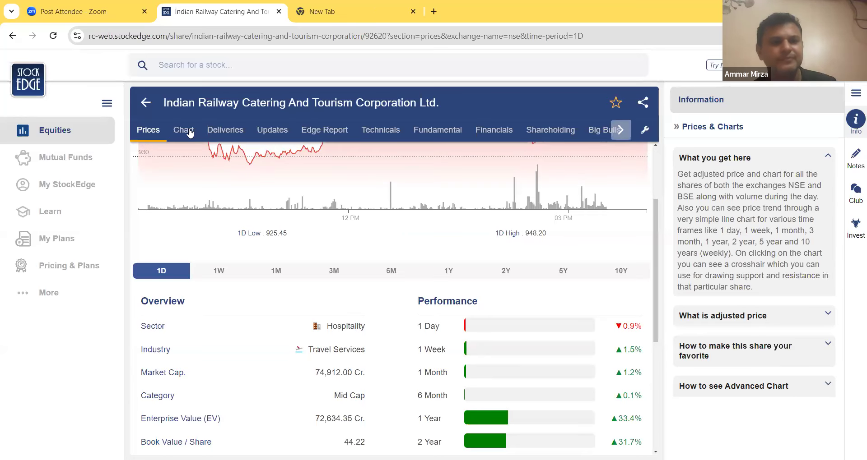
pyautogui.click(189, 132)
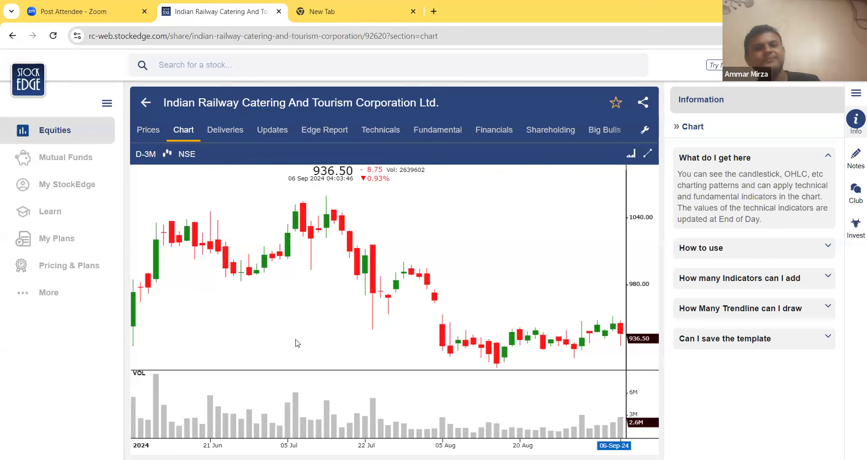
pyautogui.click(154, 158)
pyautogui.click(270, 241)
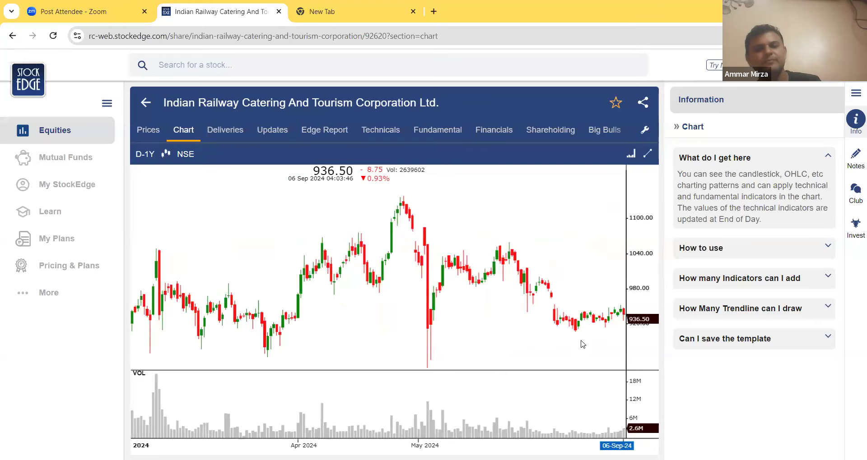
# - Examine the stock's one-year price trend, comparing the peak and sharp fall with the earlier rise and the candles following them
pyautogui.scroll(-2, 523, 325)
pyautogui.scroll(2, 523, 325)
pyautogui.scroll(-2, 537, 324)
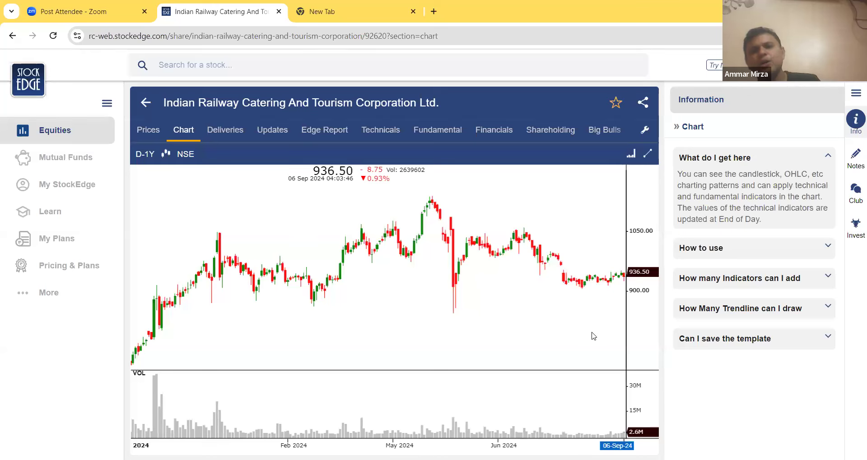
pyautogui.scroll(-2, 590, 334)
pyautogui.scroll(3, 575, 325)
pyautogui.scroll(-2, 545, 315)
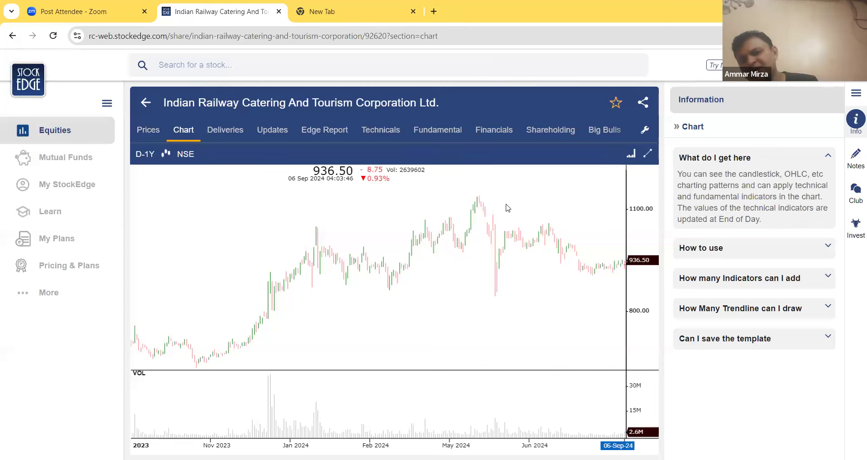
pyautogui.scroll(3, 514, 298)
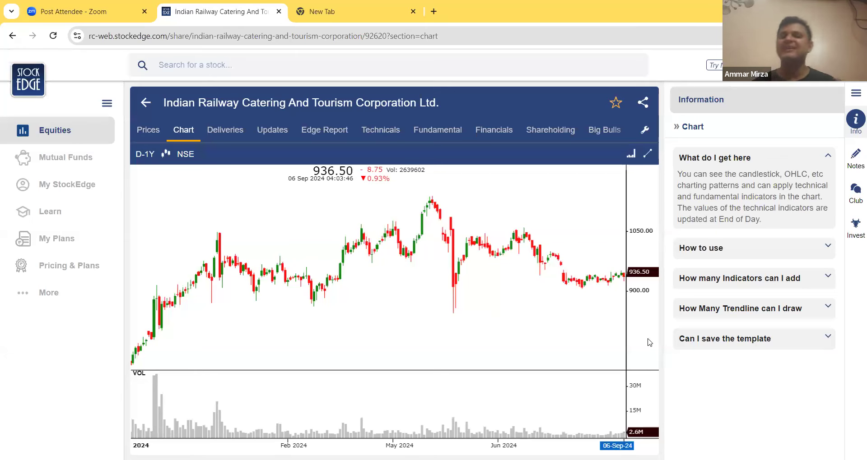
pyautogui.scroll(3, 470, 303)
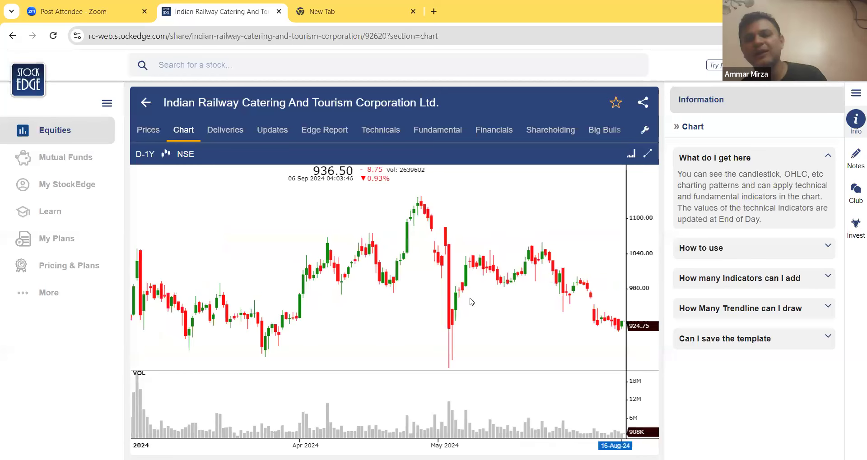
# - Inspect the candles of 4 June 2024 and 14 August 2024 to compare their price levels
pyautogui.click(548, 339)
pyautogui.click(325, 331)
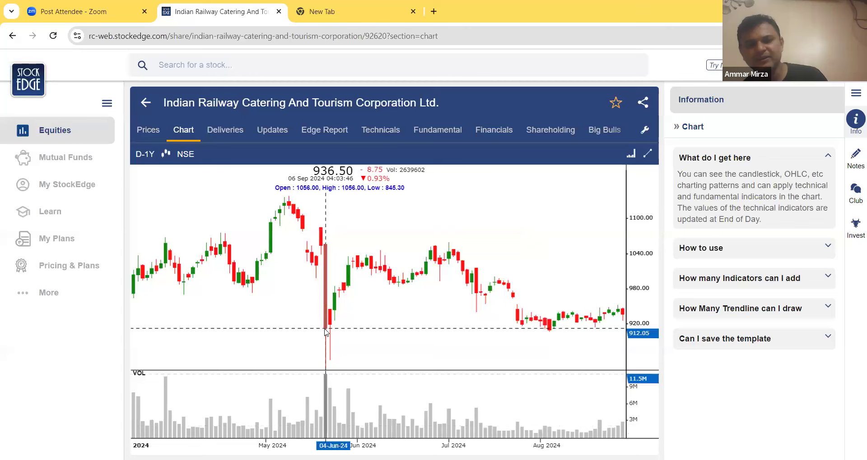
pyautogui.click(548, 334)
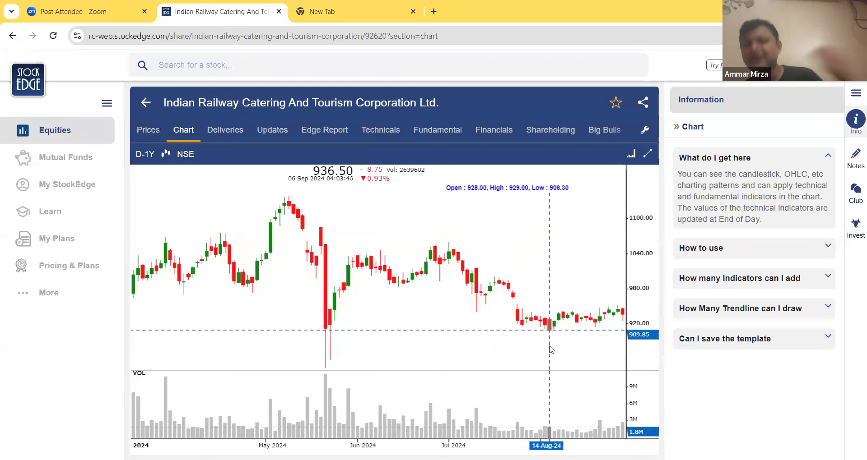
# - Review the wider price history back to 2023 and inspect the 5 August 2024 candle
pyautogui.scroll(-3, 587, 345)
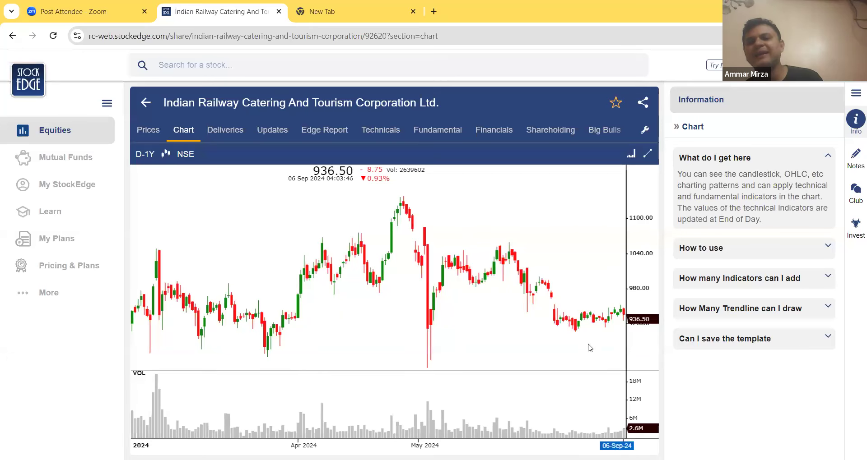
pyautogui.scroll(-2, 589, 347)
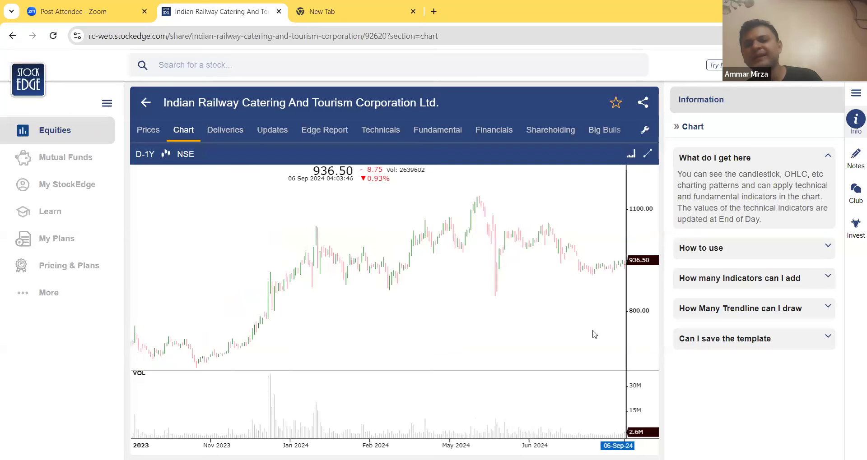
pyautogui.scroll(2, 594, 335)
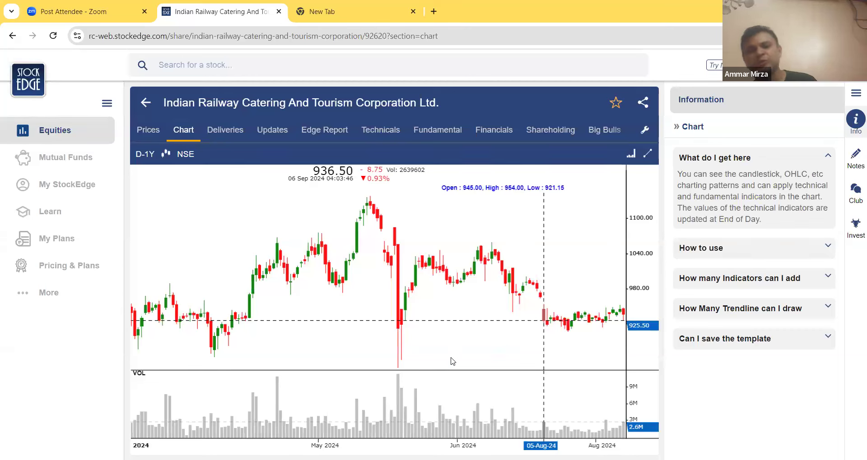
pyautogui.scroll(-3, 531, 293)
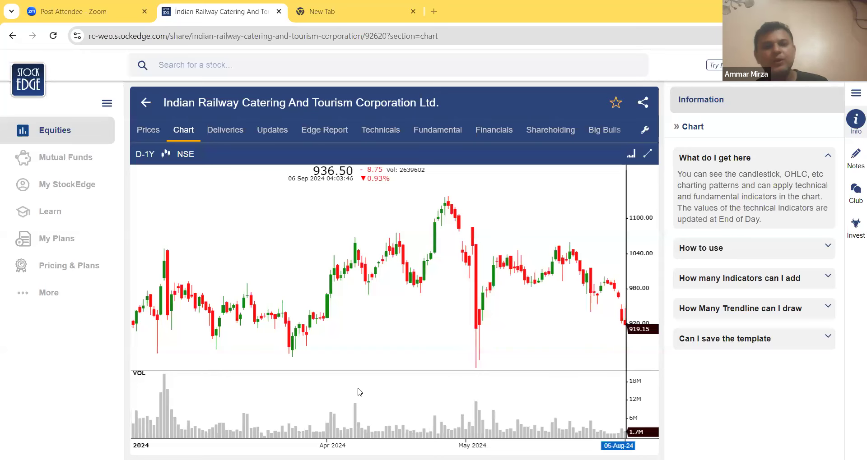
# - Open the stock's deliveries data for both exchanges and return to the Rounding Top list
pyautogui.scroll(-3, 452, 284)
pyautogui.click(225, 130)
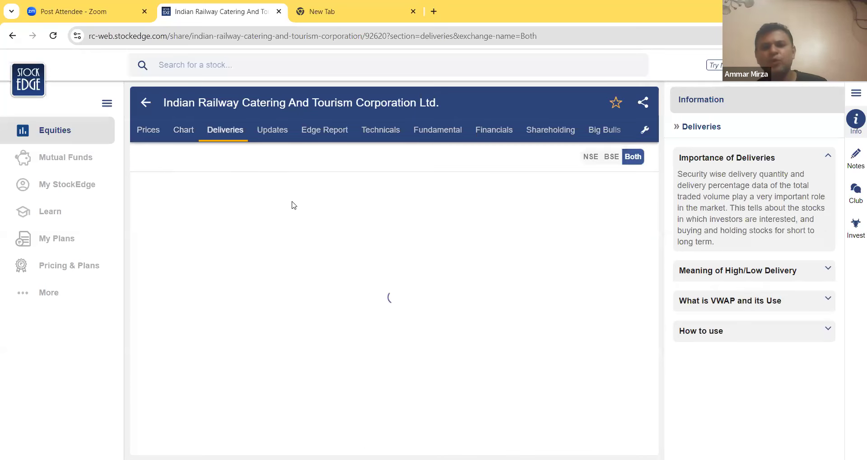
pyautogui.click(147, 105)
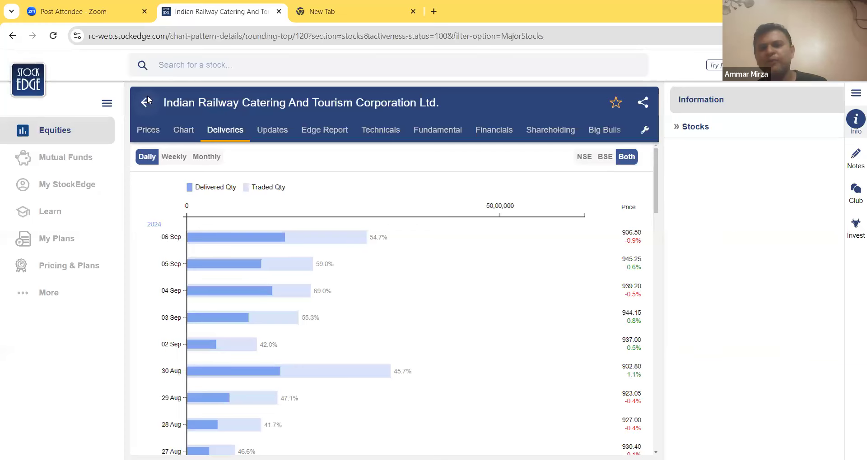